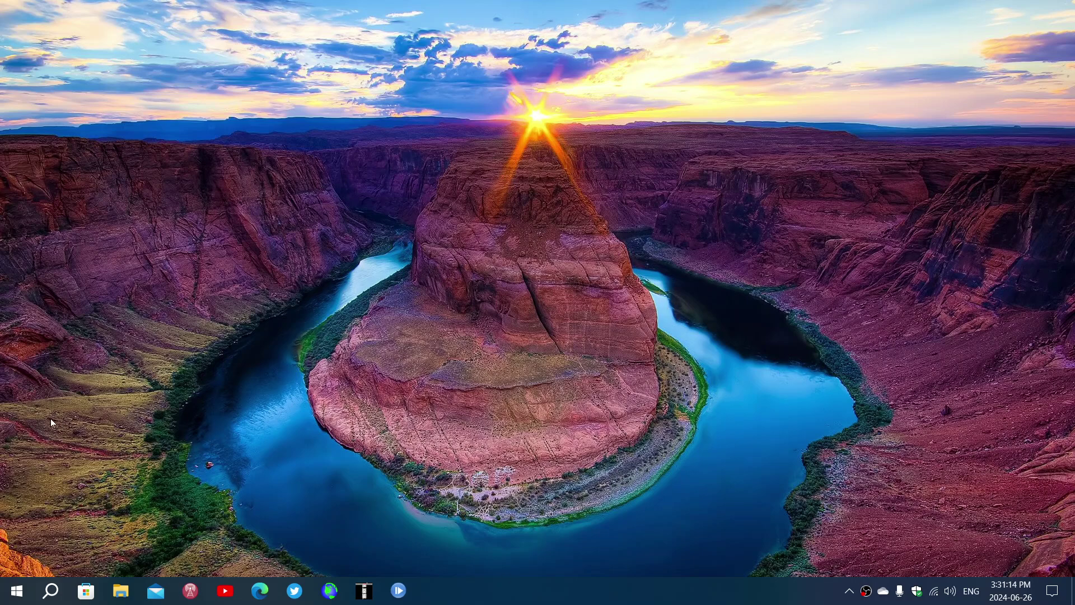
Reach the View update history page via Start, Settings and Update & Security.
{"action": "left_click", "coordinate": [16, 595]}
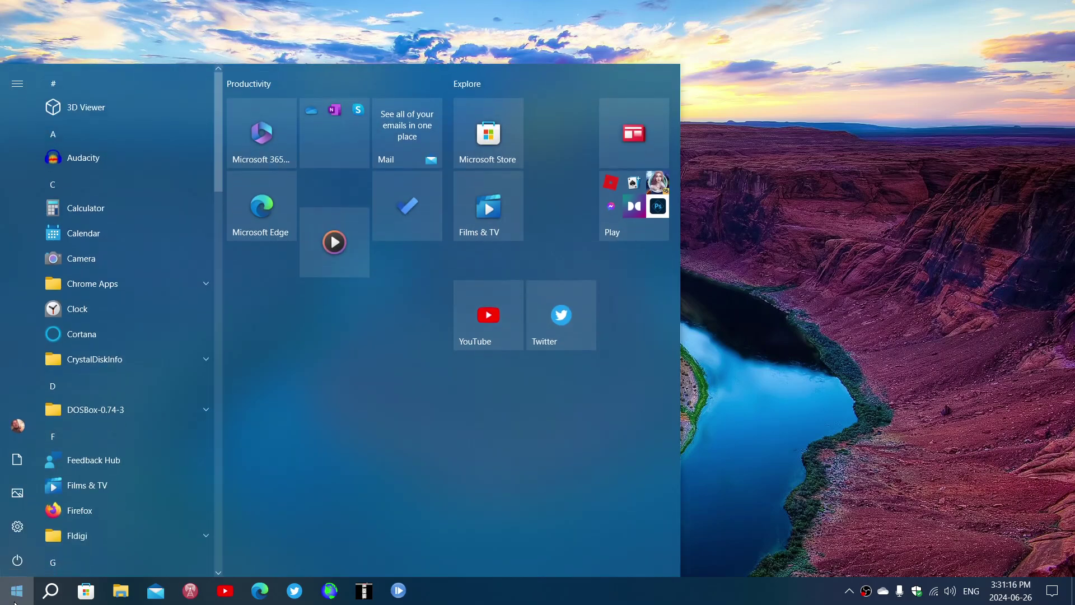
{"action": "left_click", "coordinate": [28, 538]}
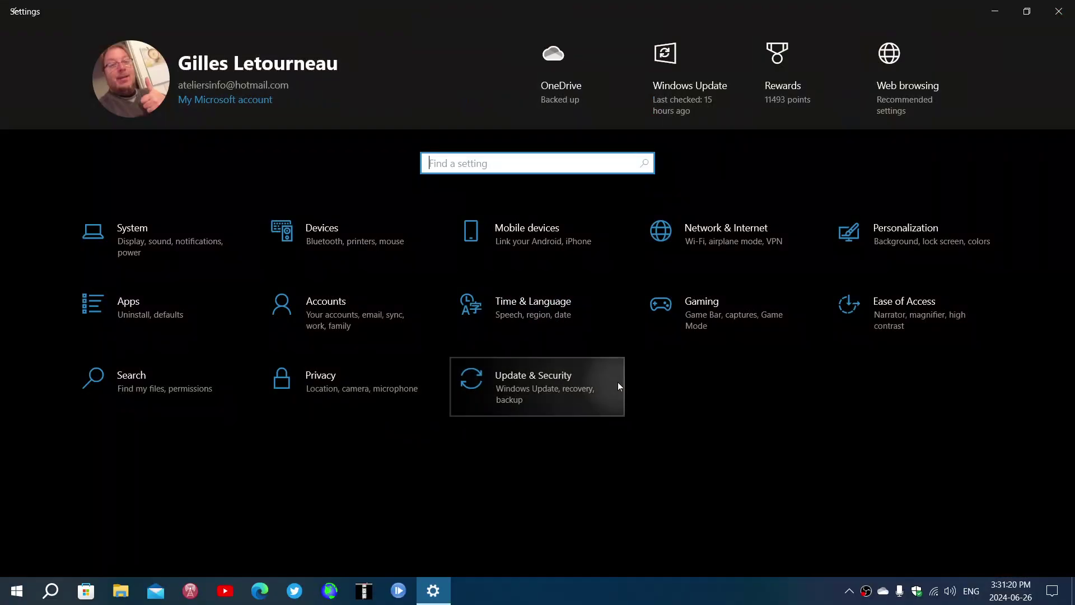
{"action": "left_click", "coordinate": [618, 385]}
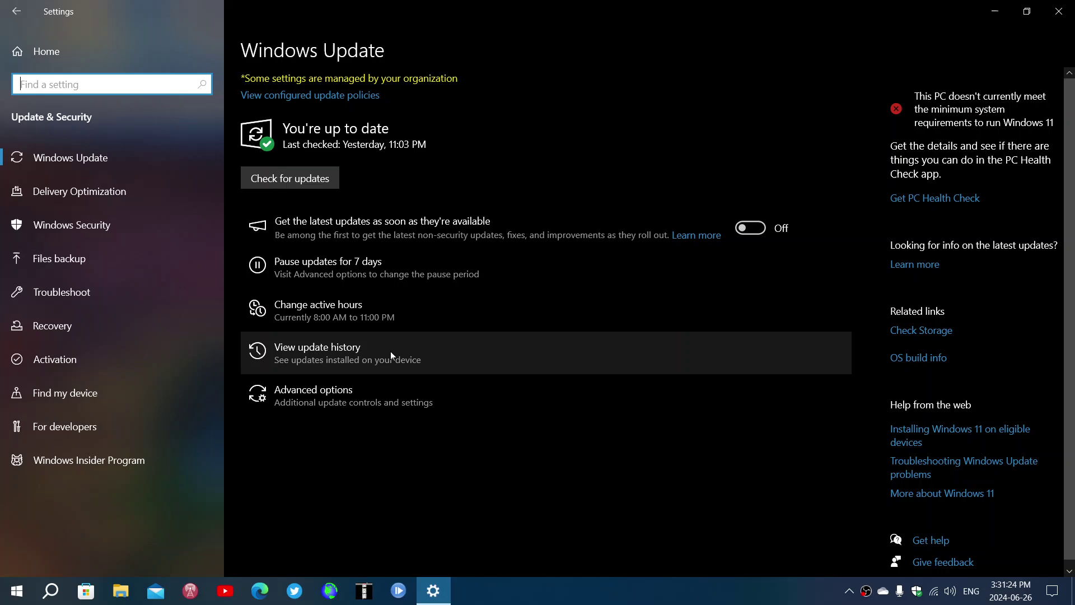
{"action": "left_click", "coordinate": [410, 353]}
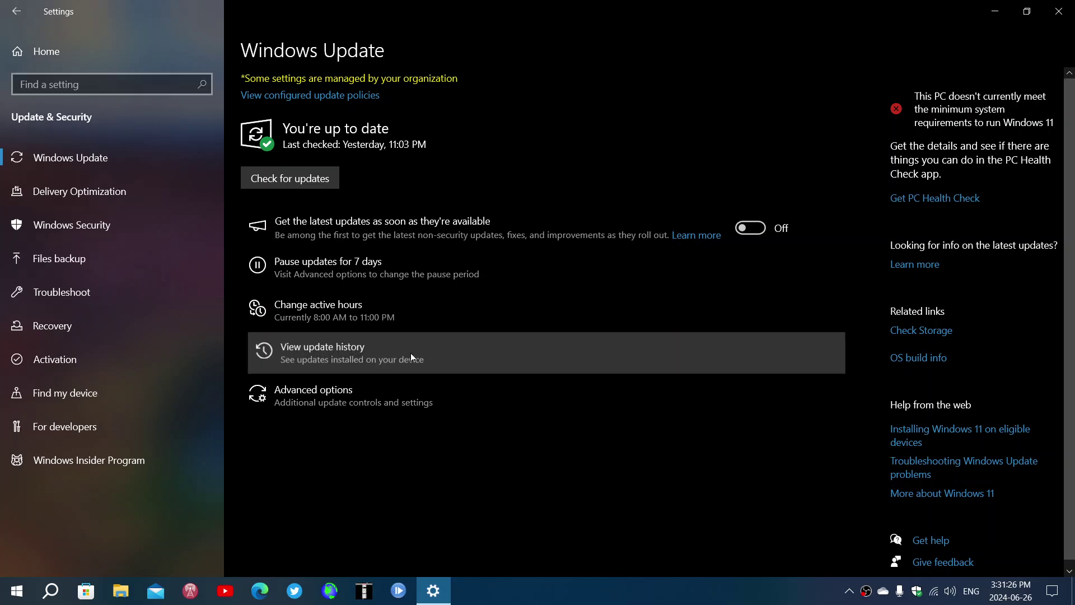
Review the Quality Updates list showing KB5039299 installed 2024-06-25, then close Settings.
{"action": "left_click", "coordinate": [411, 353]}
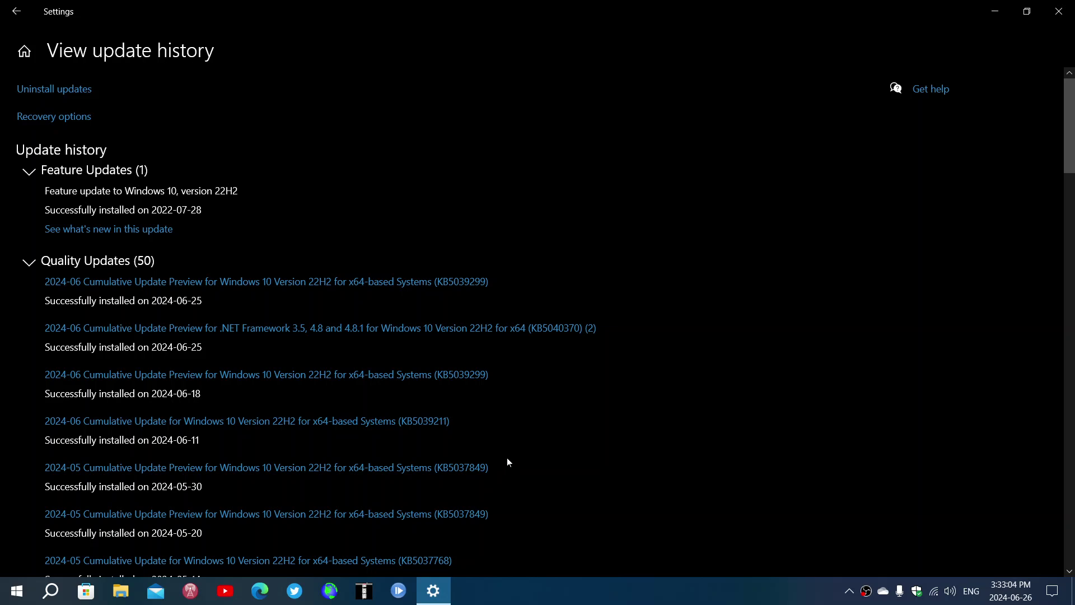
{"action": "left_click", "coordinate": [1058, 11]}
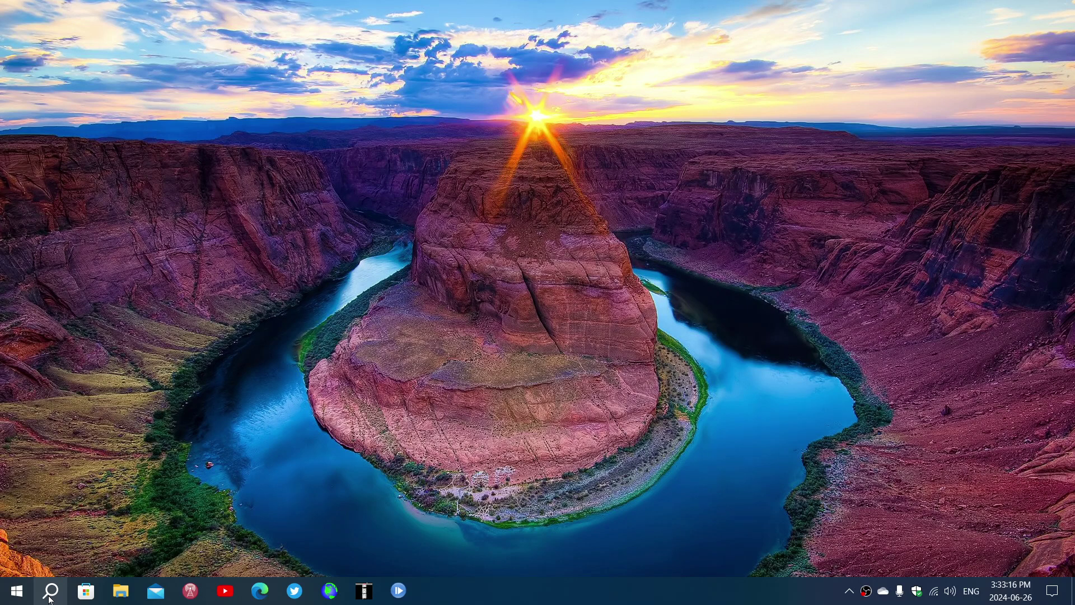
Run winver from search, confirm Version 22H2 build 19045.4598, and dismiss About Windows.
{"action": "left_click", "coordinate": [50, 592]}
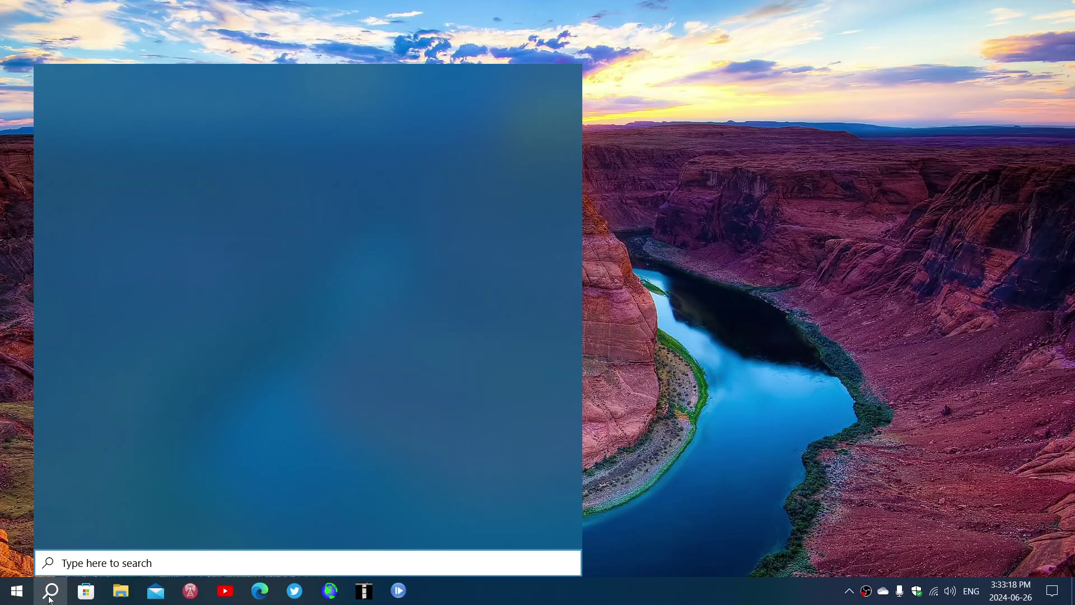
{"action": "type", "text": "winver"}
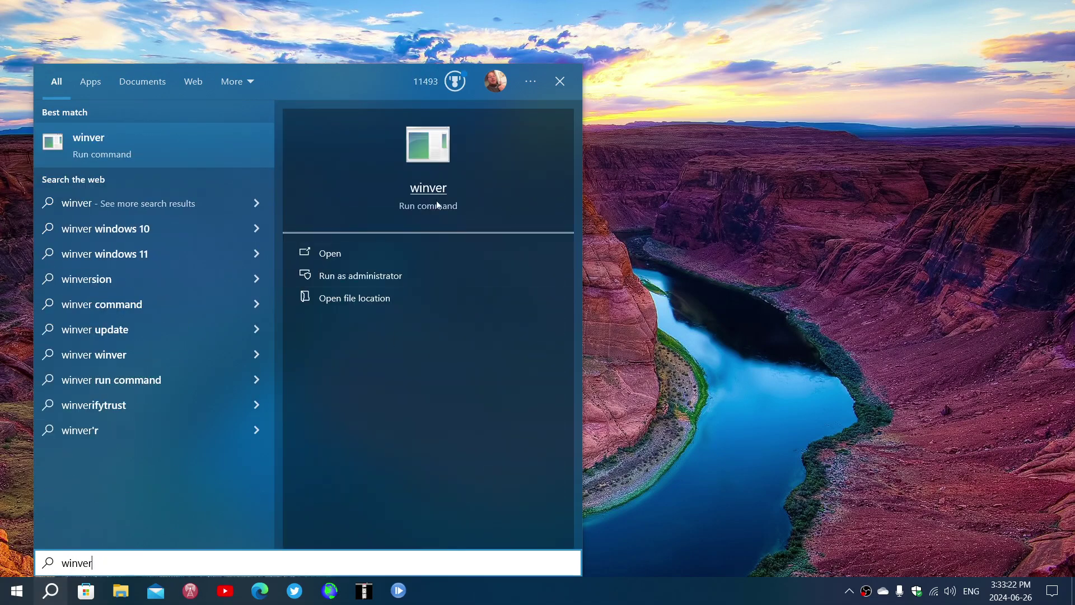
{"action": "left_click", "coordinate": [425, 193]}
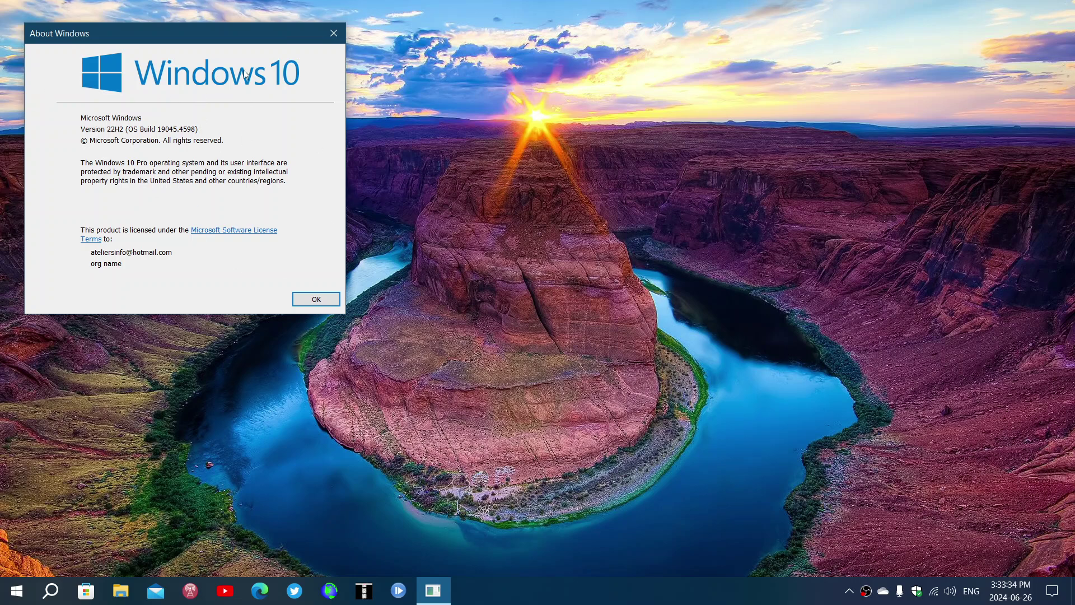
{"action": "left_click", "coordinate": [333, 36]}
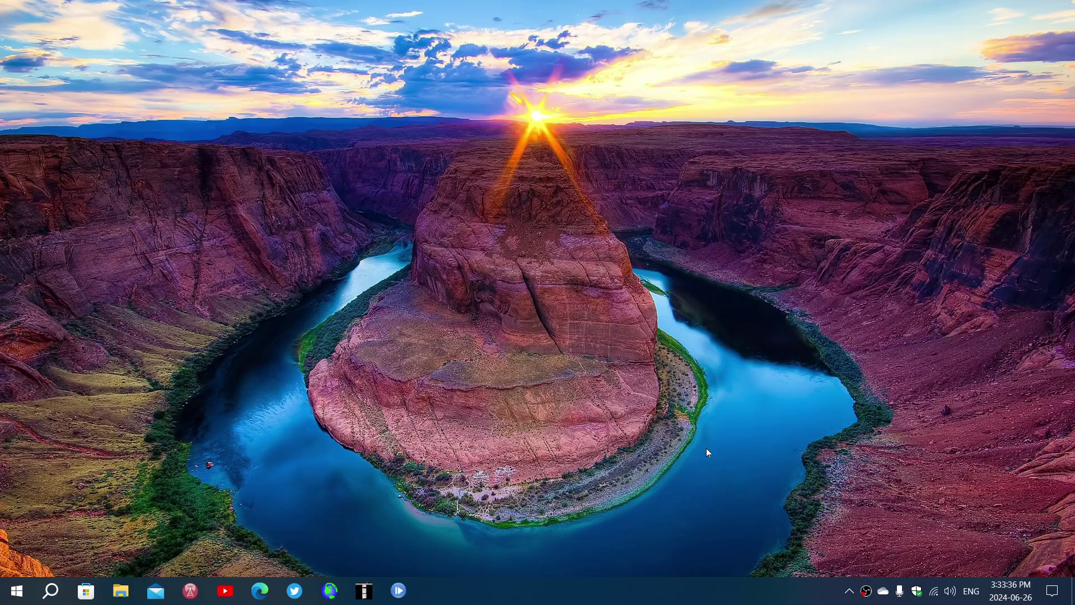
{"action": "left_click", "coordinate": [16, 592]}
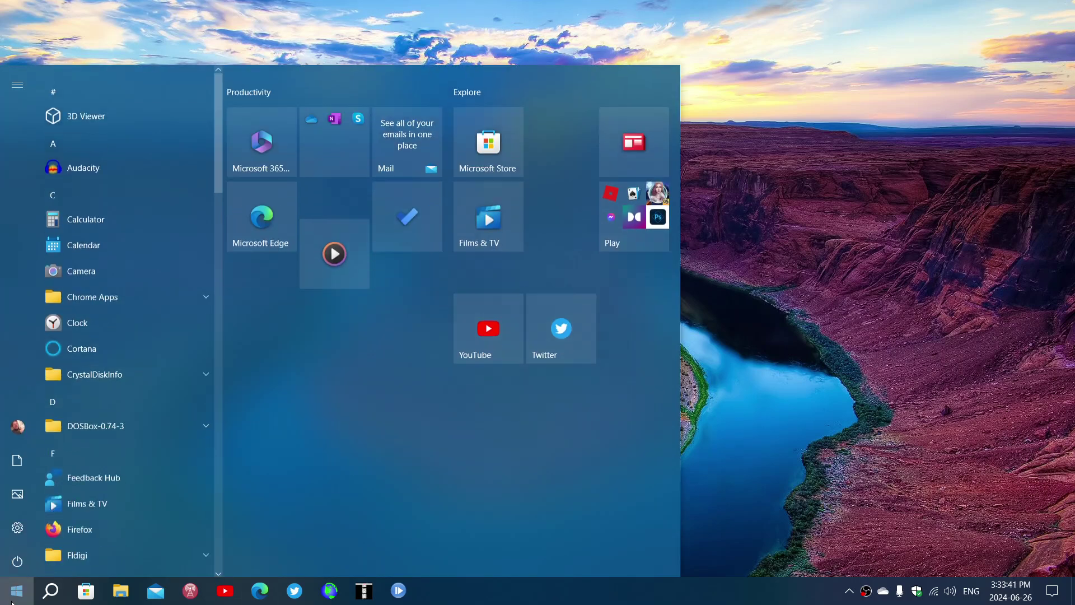
{"action": "left_click", "coordinate": [22, 529]}
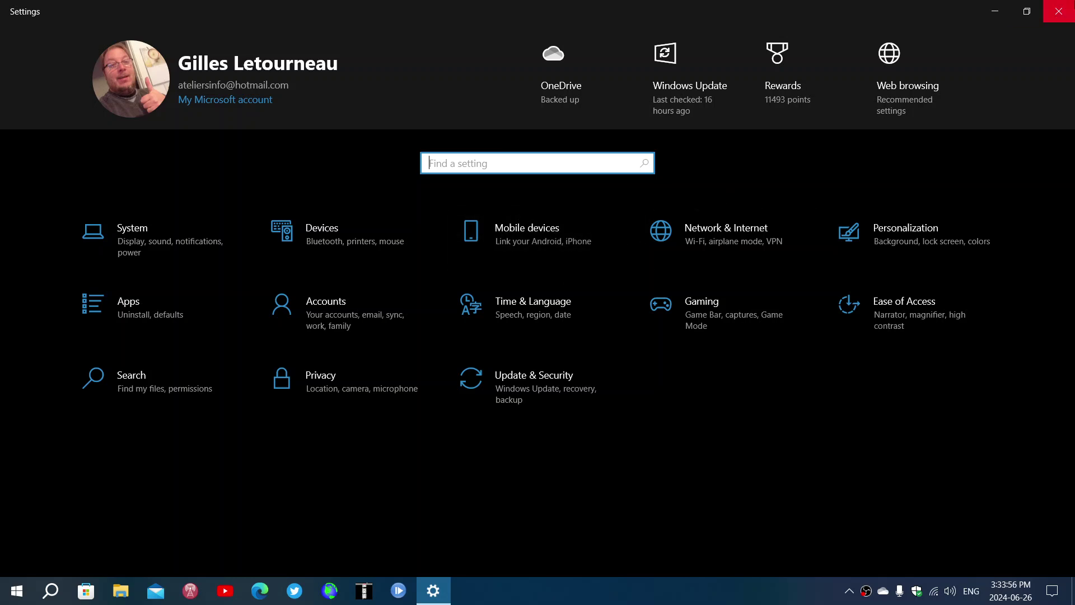
{"action": "left_click", "coordinate": [1058, 12]}
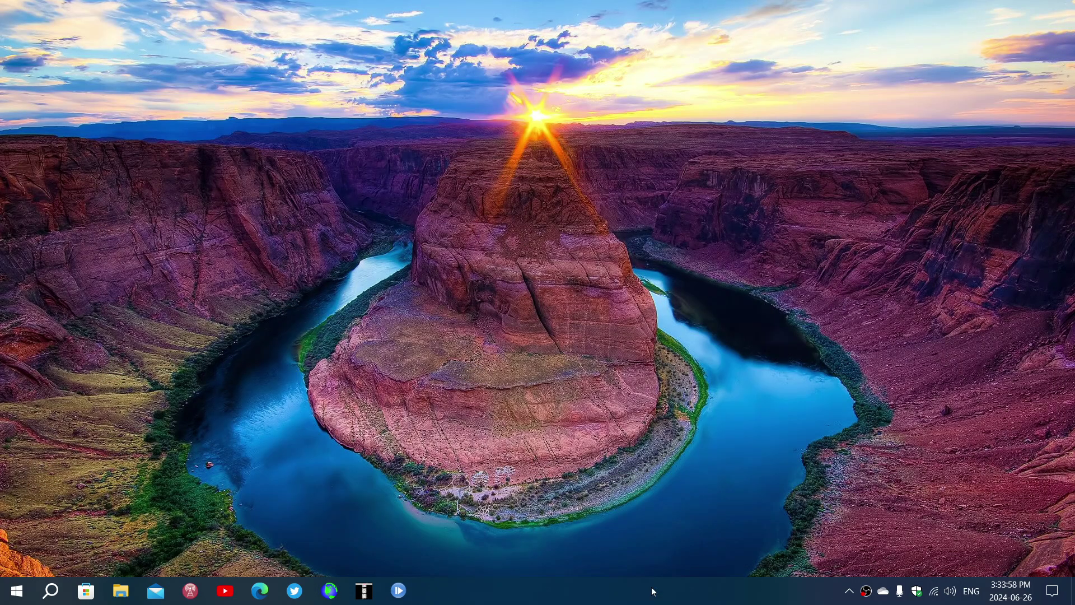